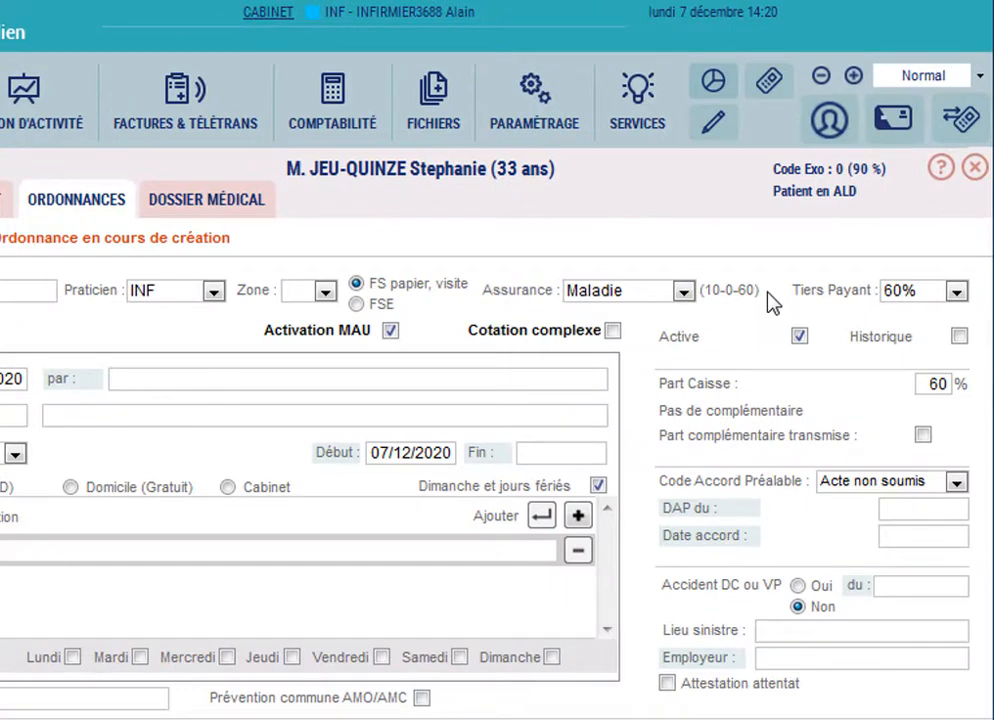
Try the AT and Maternité insurance types on the prescription being created
click(683, 290)
click(585, 401)
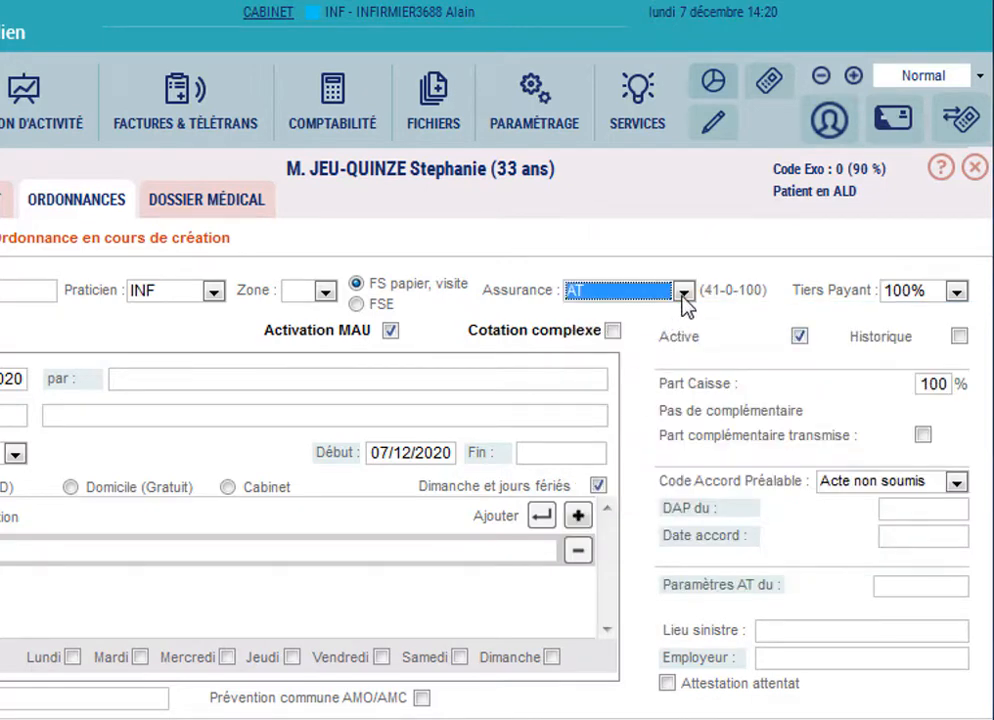
click(683, 292)
click(637, 376)
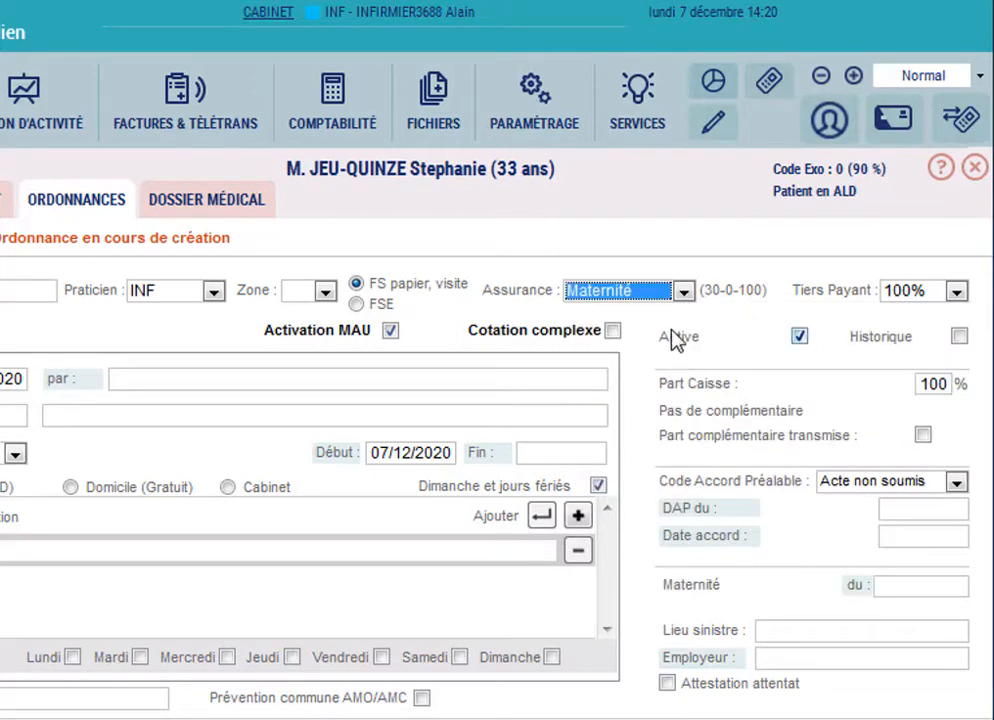
Try the SMG insurance type on the prescription and return the insurance to Maladie
click(683, 291)
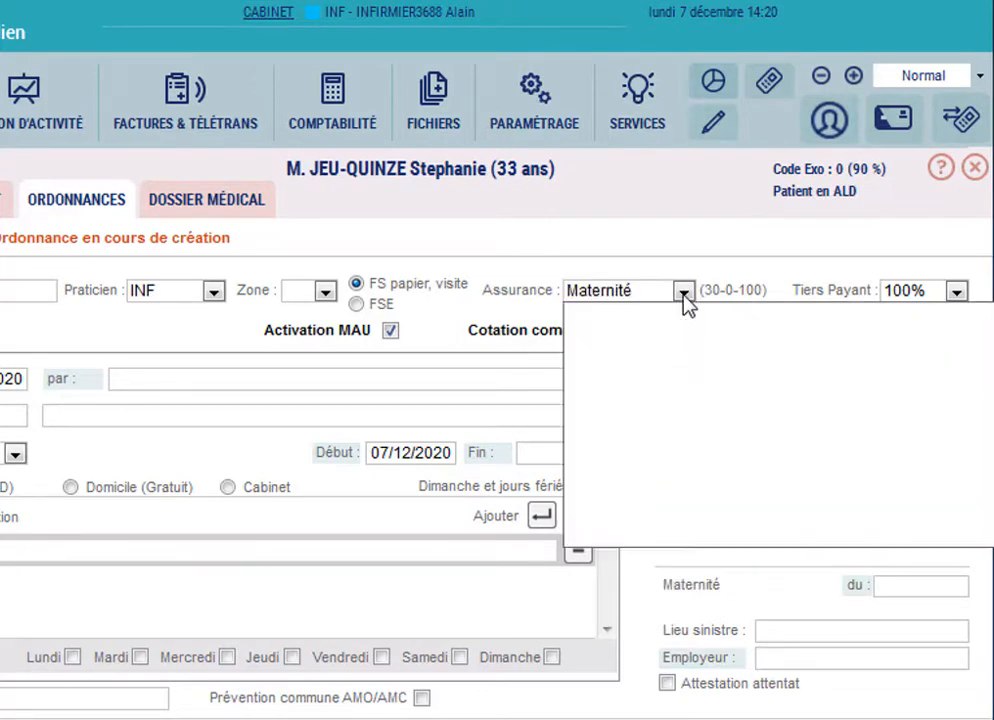
click(589, 423)
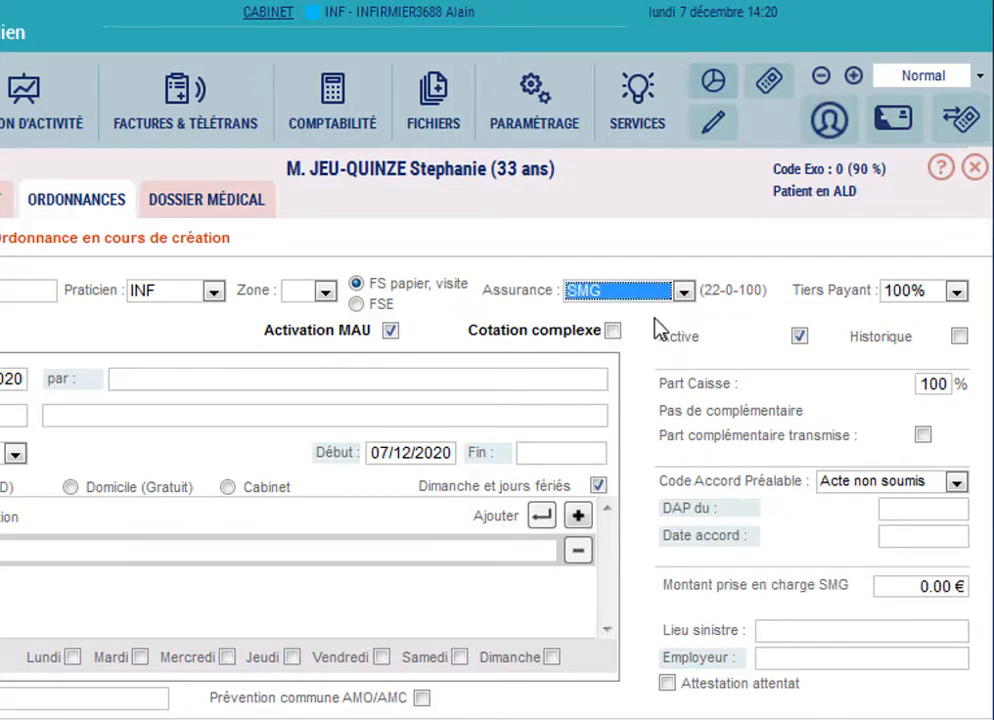
click(679, 297)
click(625, 312)
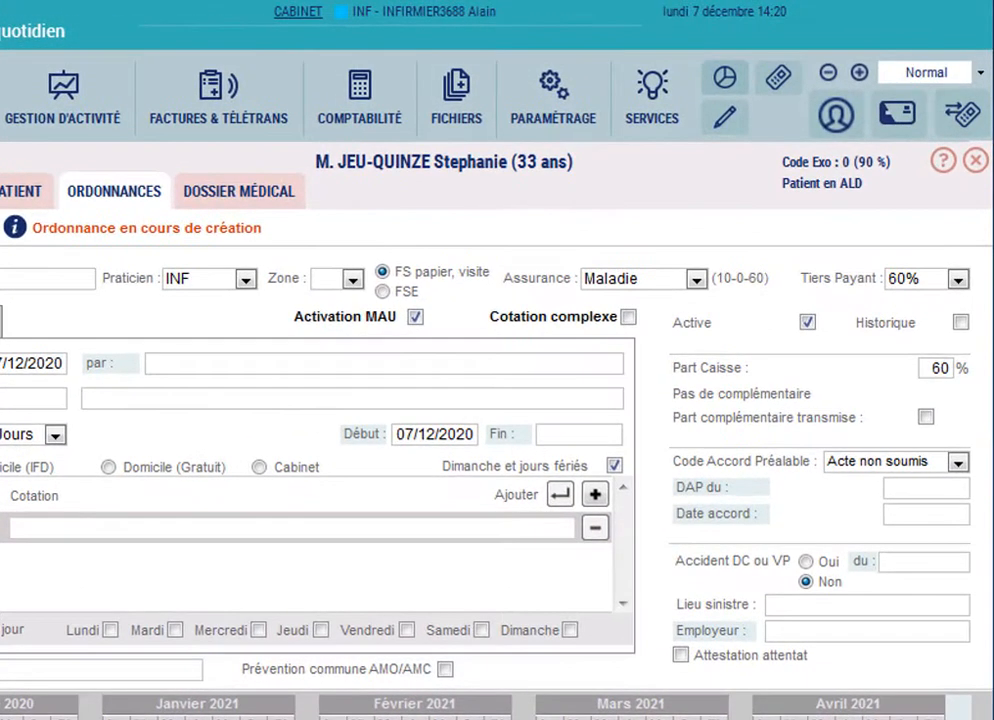
Try the Maladie ALD and Maladie Assuré exonéré insurance types on the prescription
click(696, 279)
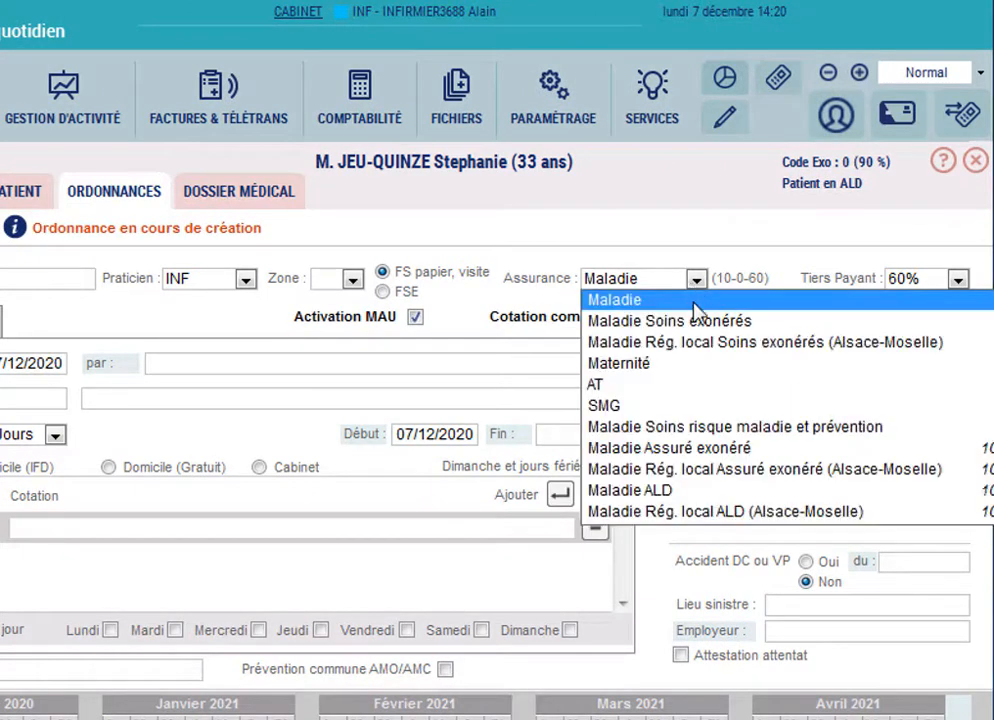
click(660, 497)
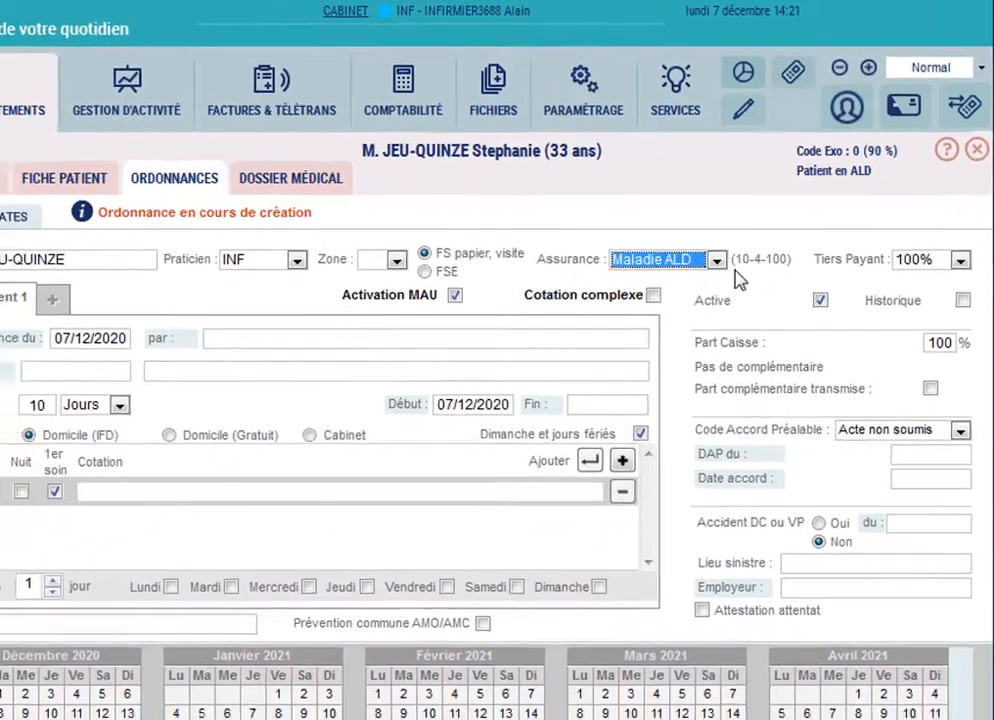
click(696, 279)
click(765, 351)
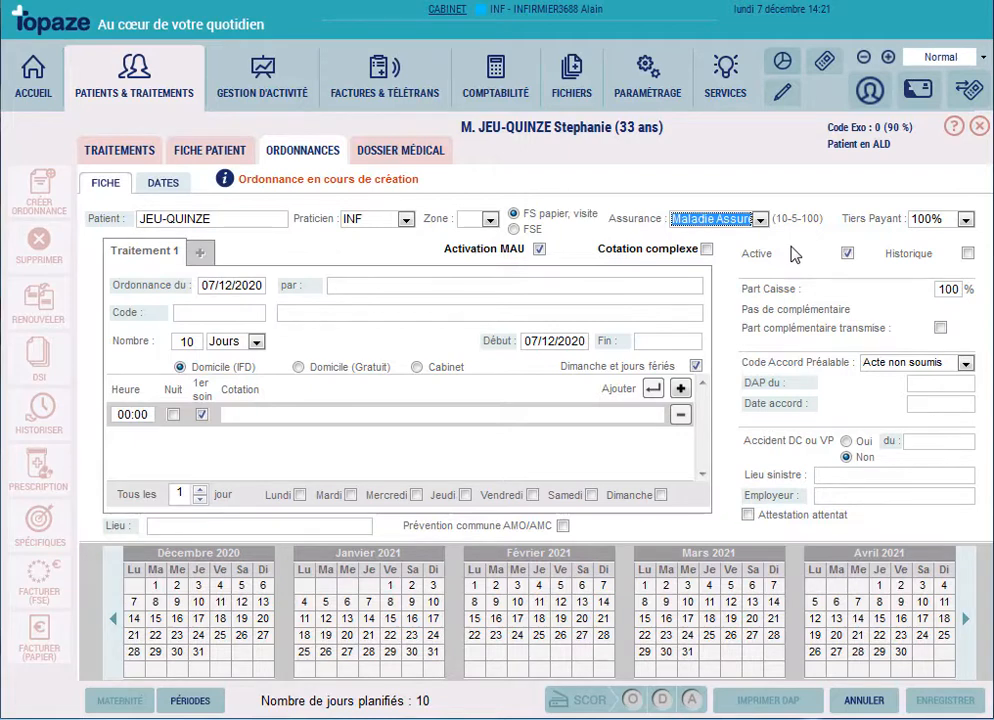
Try the Maladie Soins exonérés and Maladie FSV ou FSI (ancien FNS) insurance types on the prescription
click(760, 219)
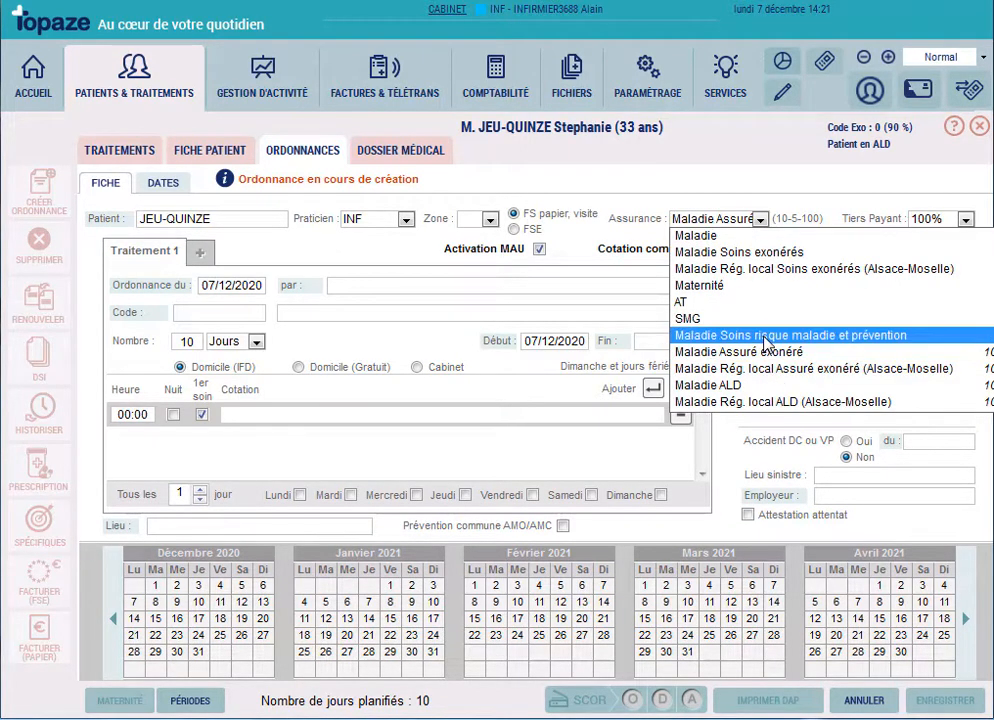
click(747, 258)
click(760, 219)
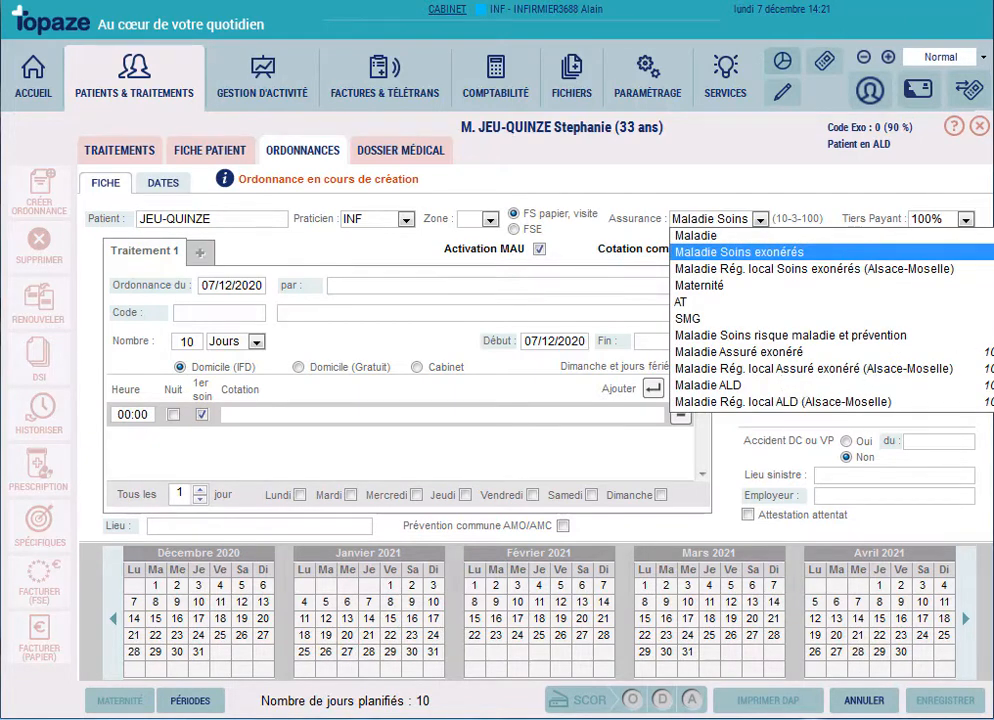
scroll(745, 313, down, 3)
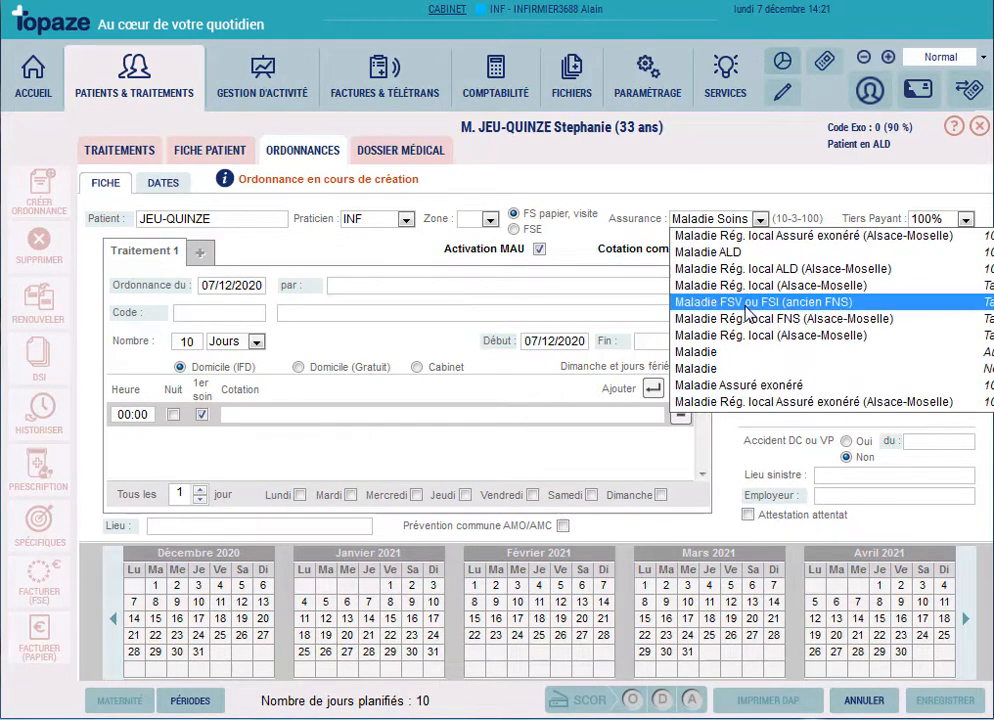
click(745, 302)
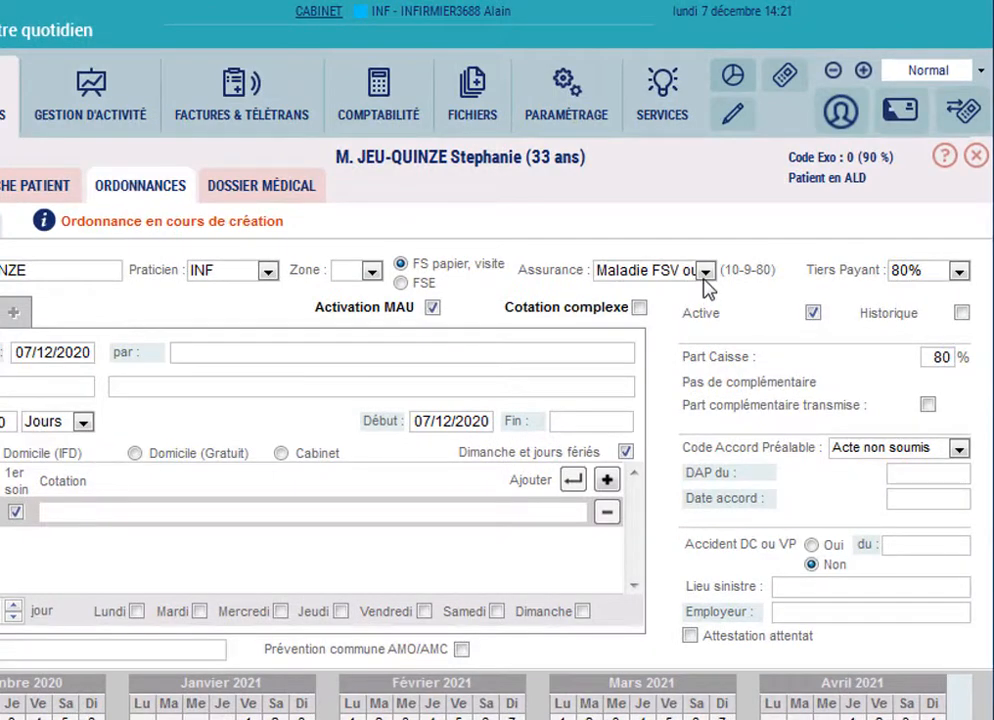
Try the Maladie Reg. SNCF insurance type on the prescription
click(704, 278)
scroll(708, 372, up, 1)
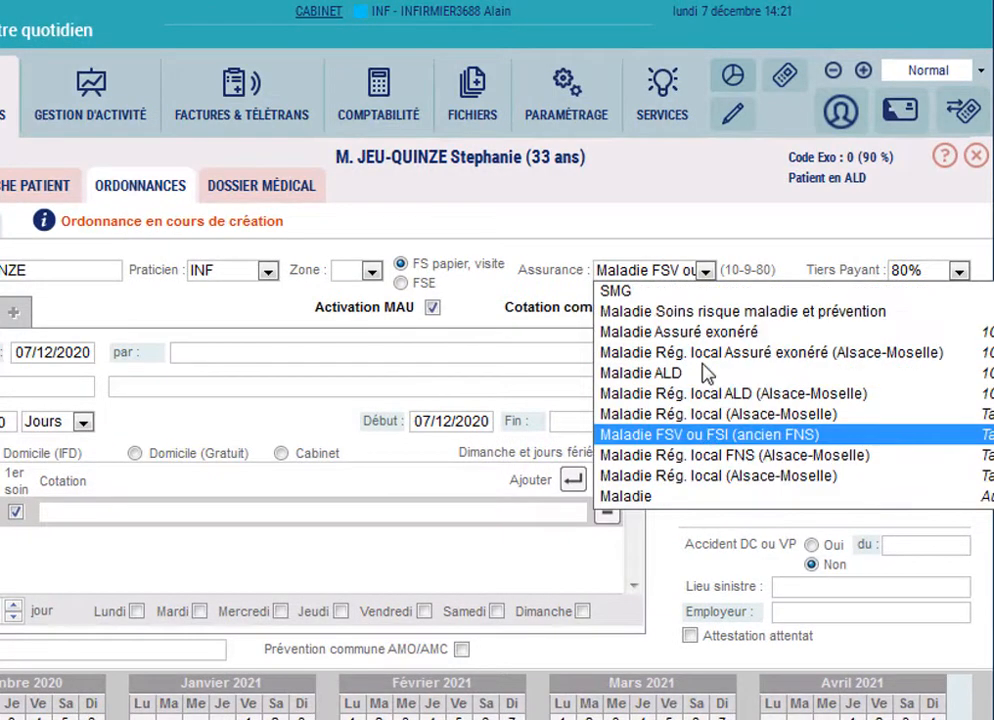
scroll(706, 372, down, 3)
click(706, 410)
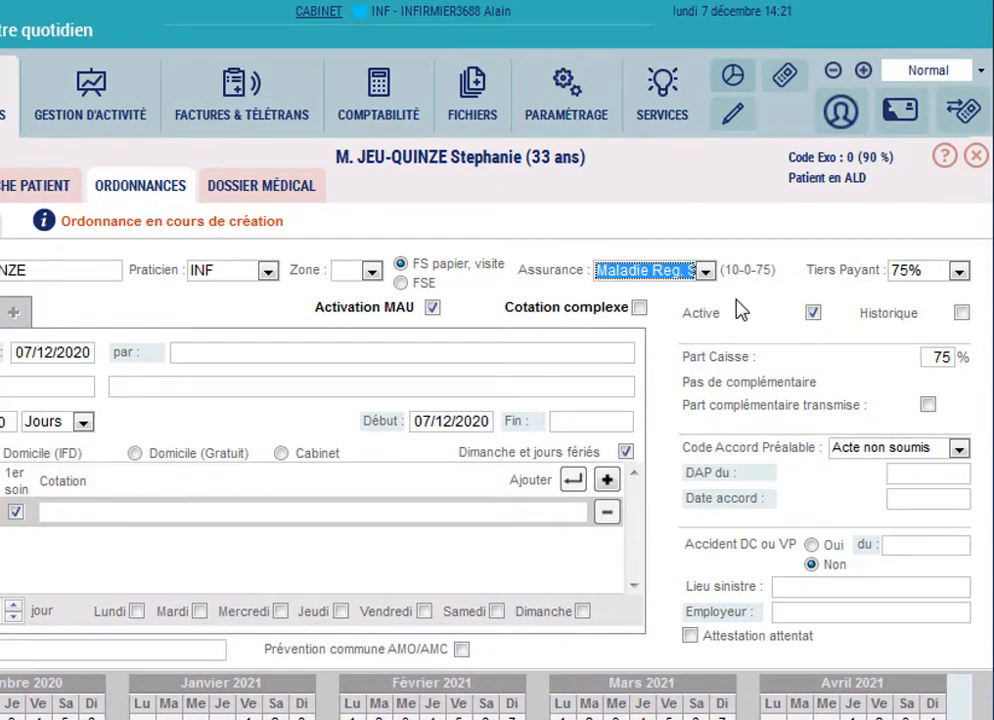
Try the Maladie Rég.CRPCEN ou Monaco insurance type on the prescription
click(704, 275)
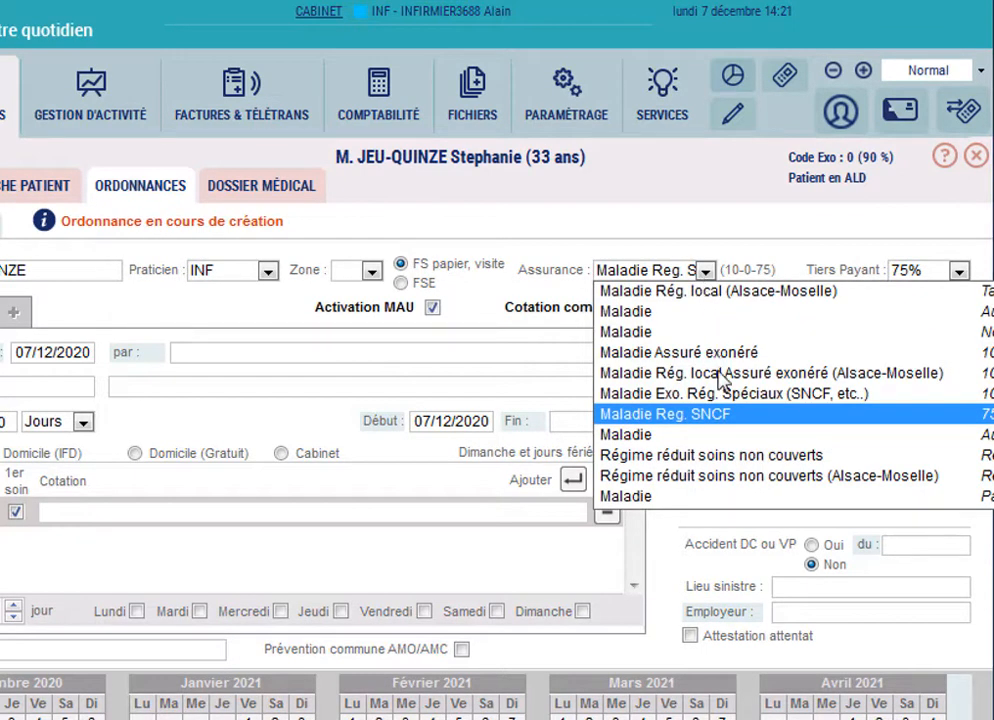
scroll(720, 380, down, 1)
click(712, 497)
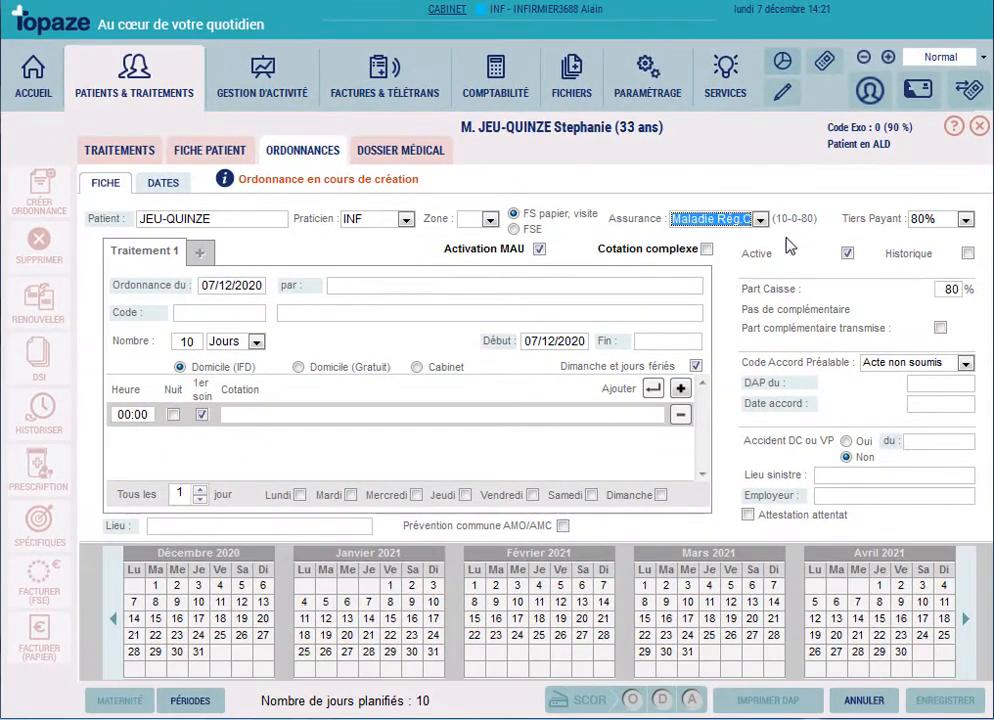
Try the Maladie Rég. local (Alsace-Moselle) insurance type on the prescription
click(762, 222)
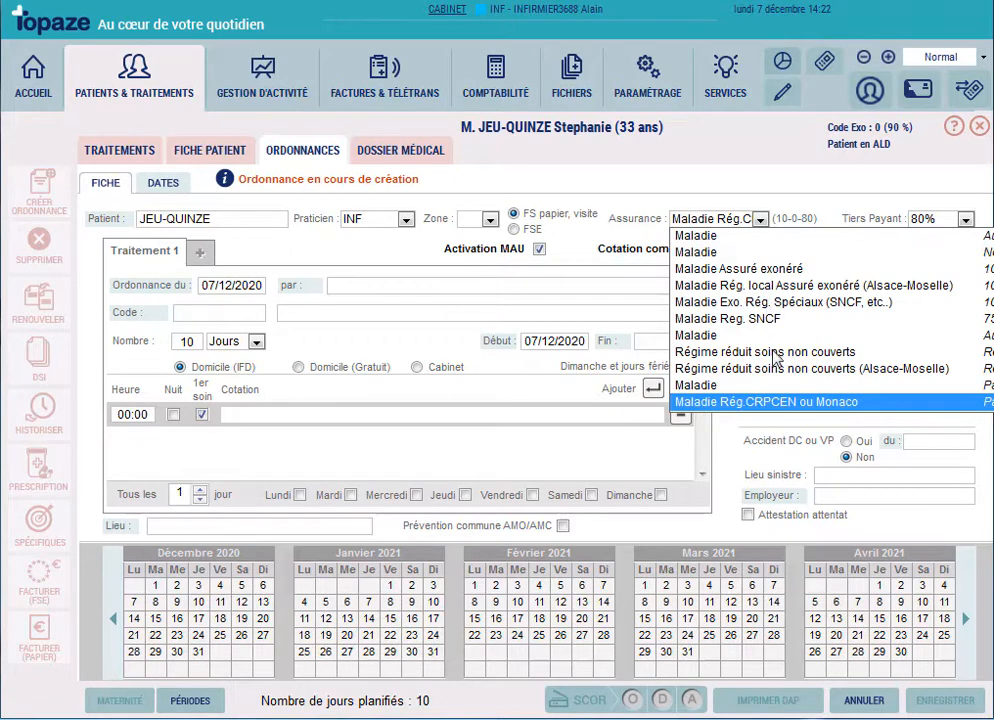
scroll(790, 370, up, 5)
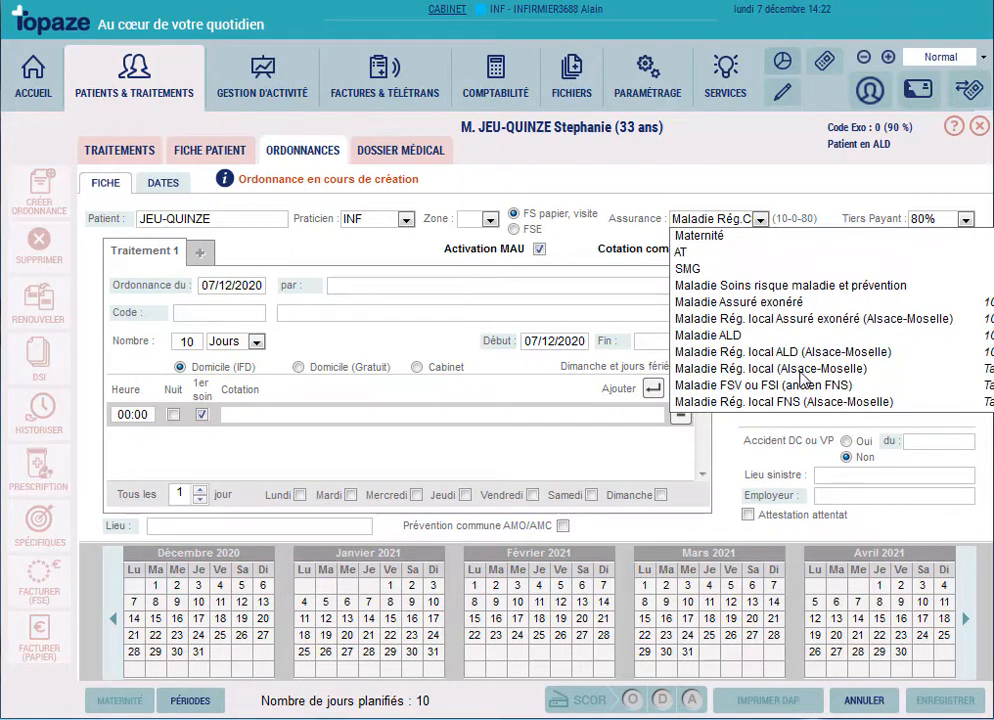
click(800, 370)
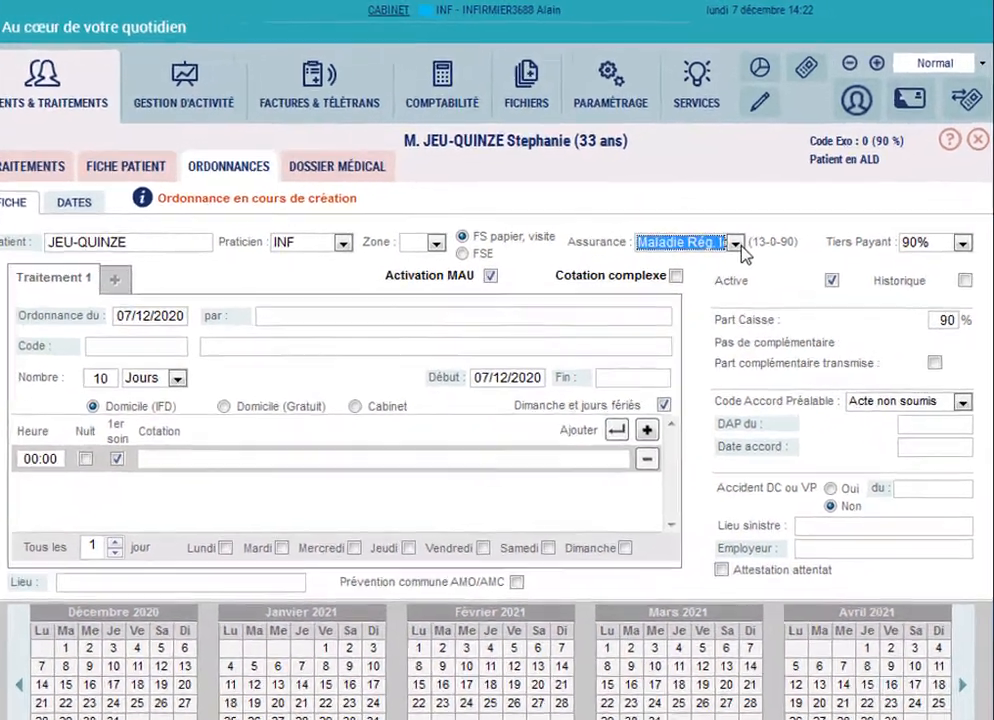
Set the prescription's insurance to Maladie ALD and keep the third-party payment at 100%
click(760, 219)
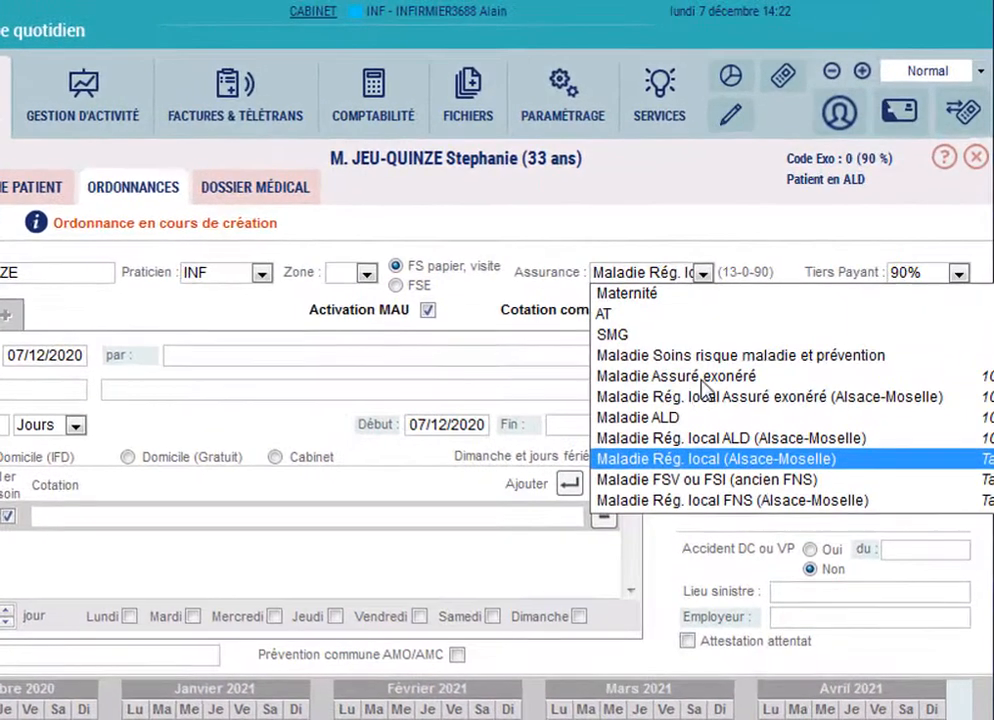
click(670, 419)
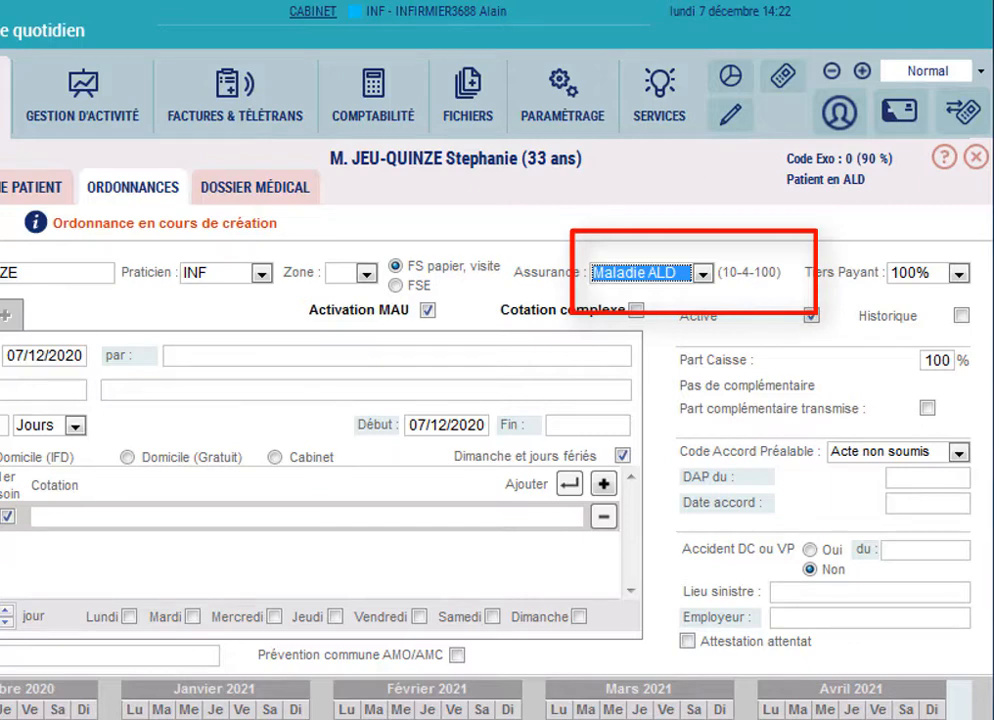
click(2, 355)
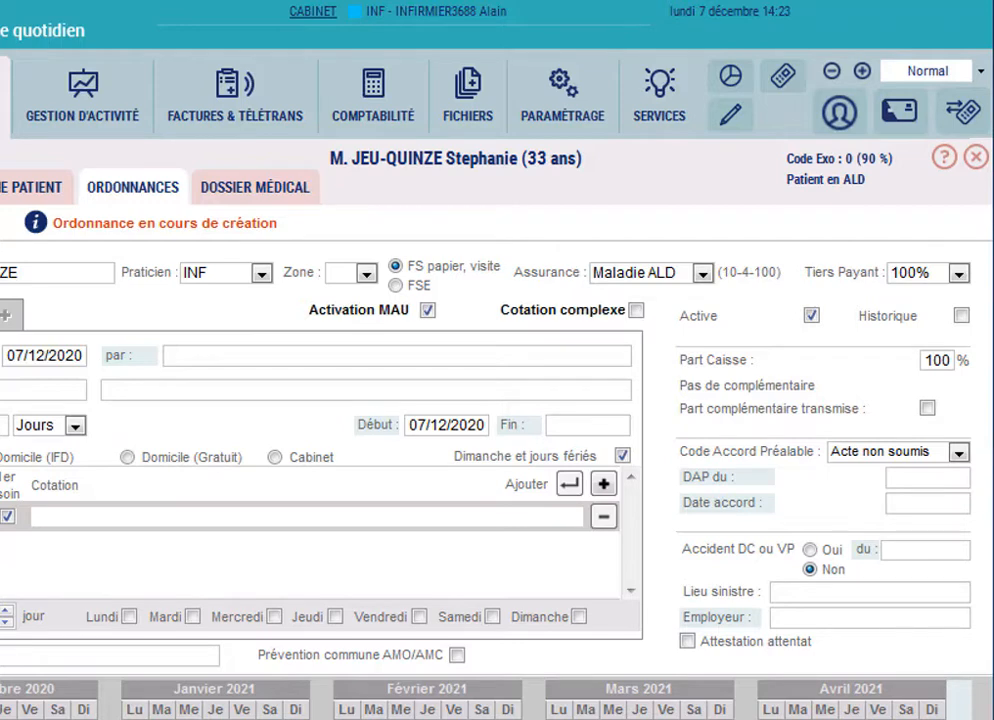
click(957, 275)
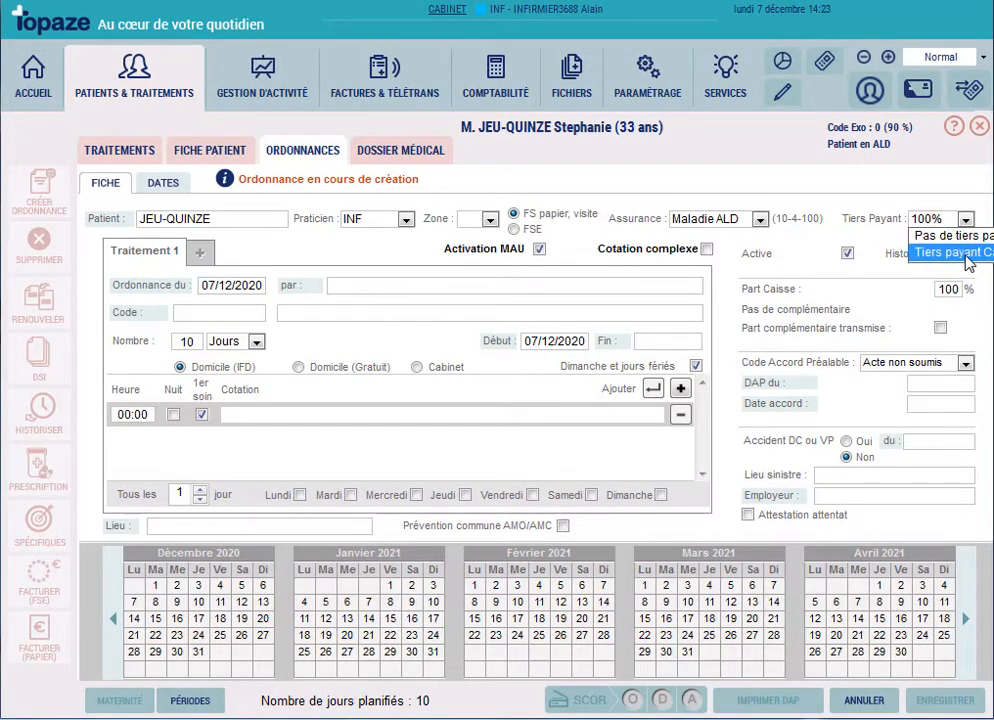
click(966, 256)
Set the prescription's insurance to the standard Maladie type
click(753, 221)
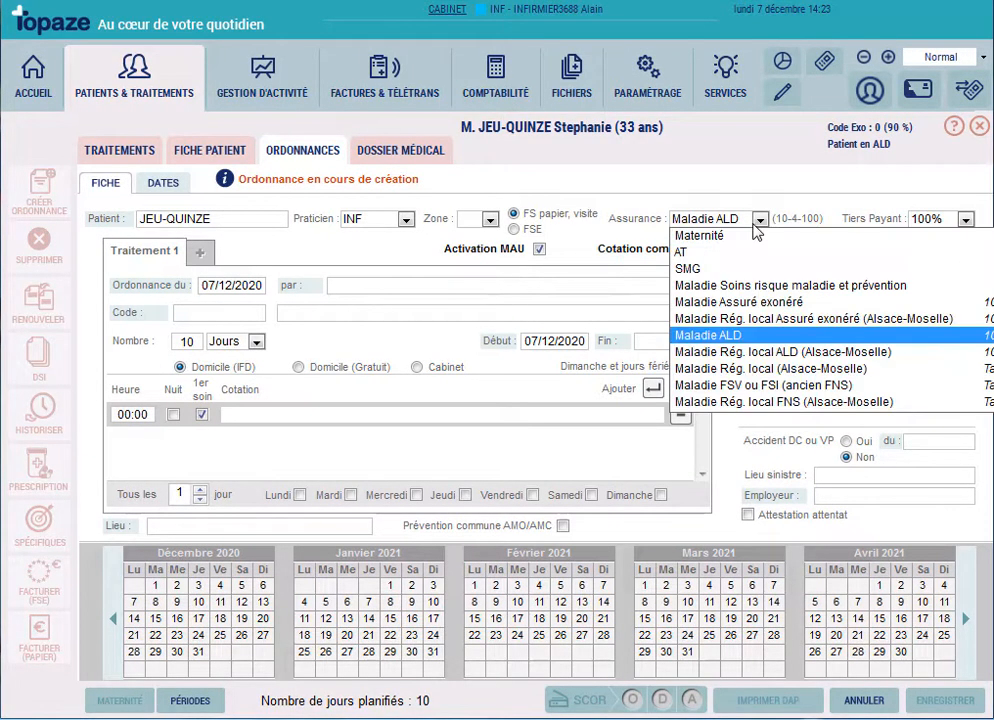
scroll(872, 250, up, 1)
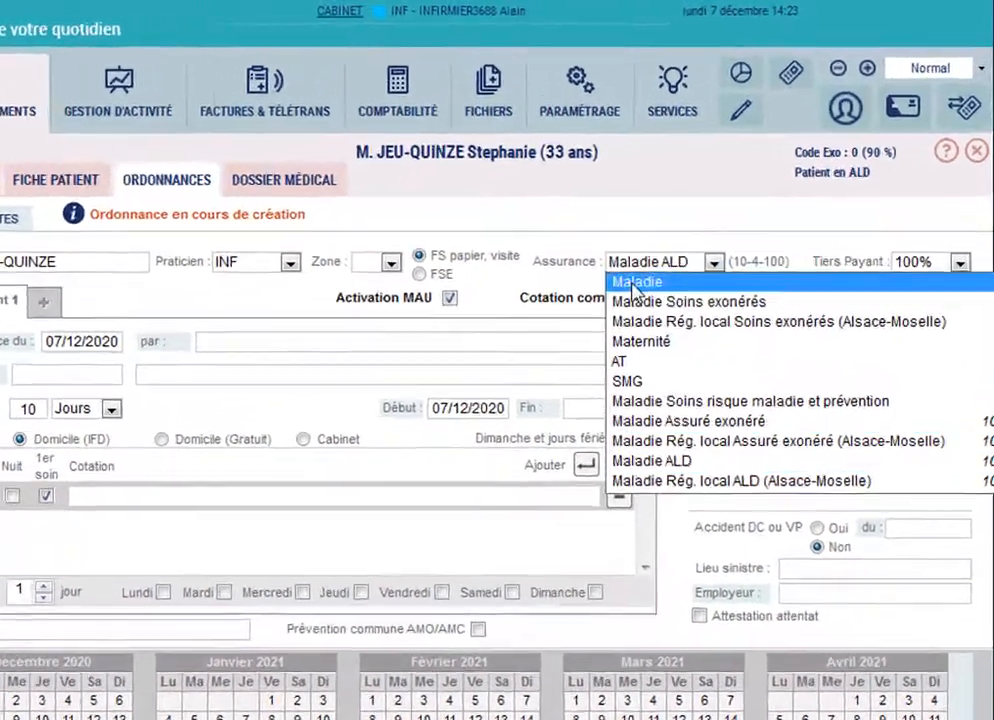
click(800, 236)
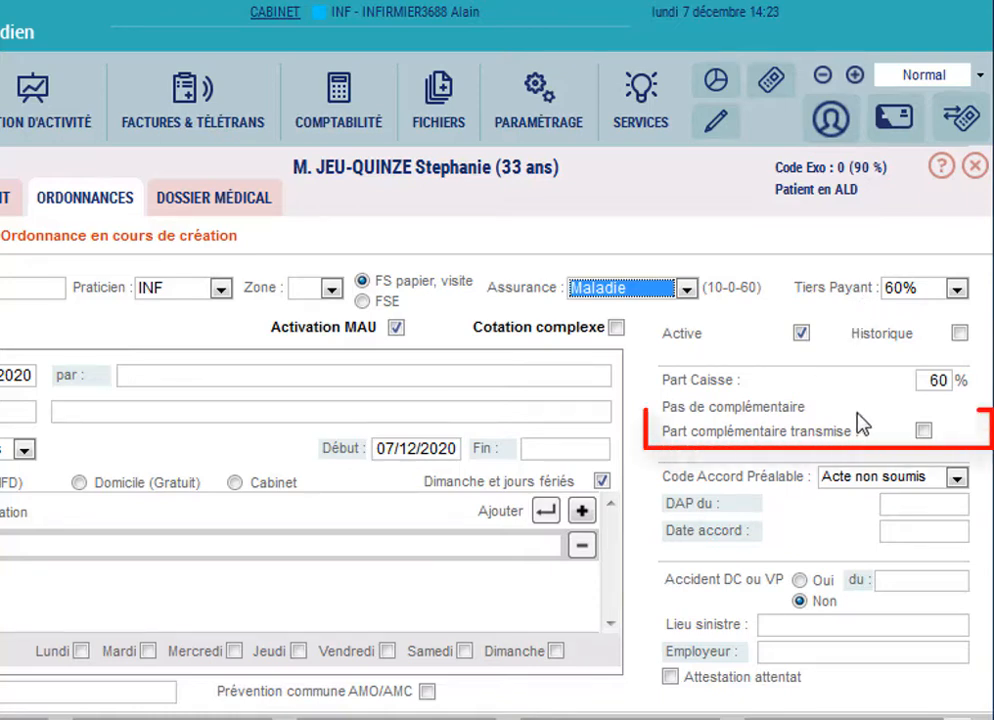
Enable Part complémentaire transmise for the prescription and choose C+M as the Tiers Payant
click(924, 432)
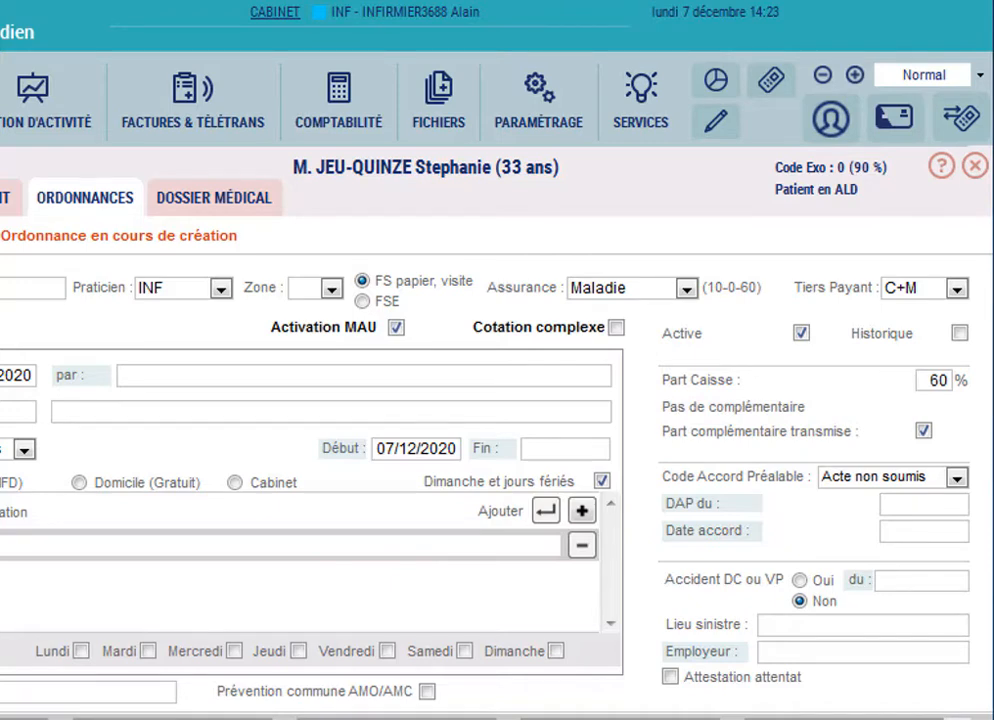
click(957, 289)
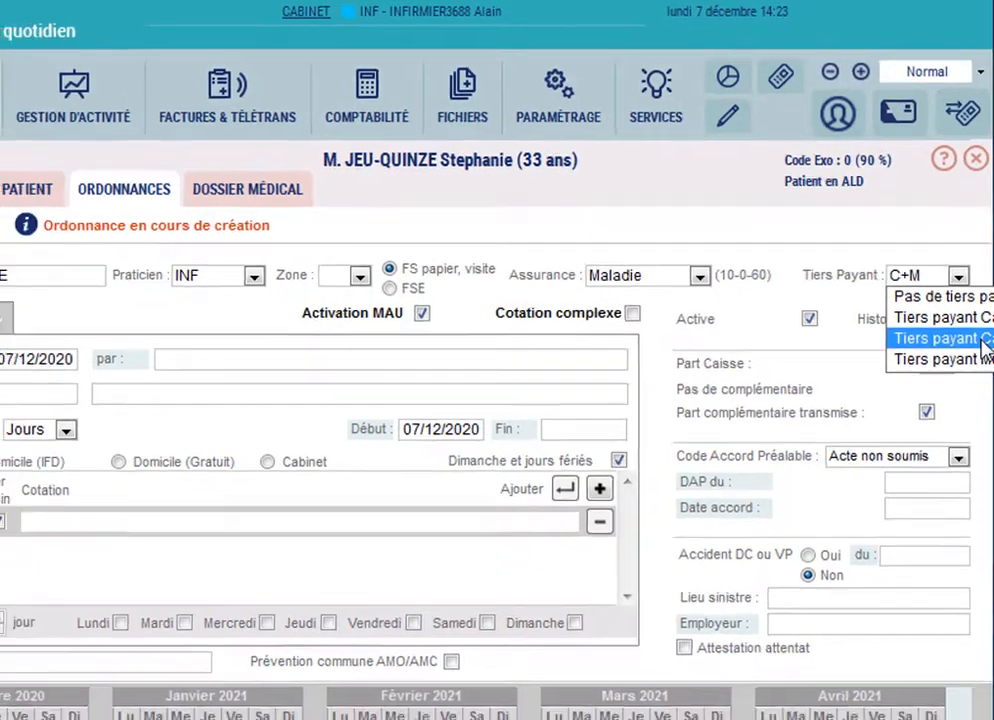
click(940, 353)
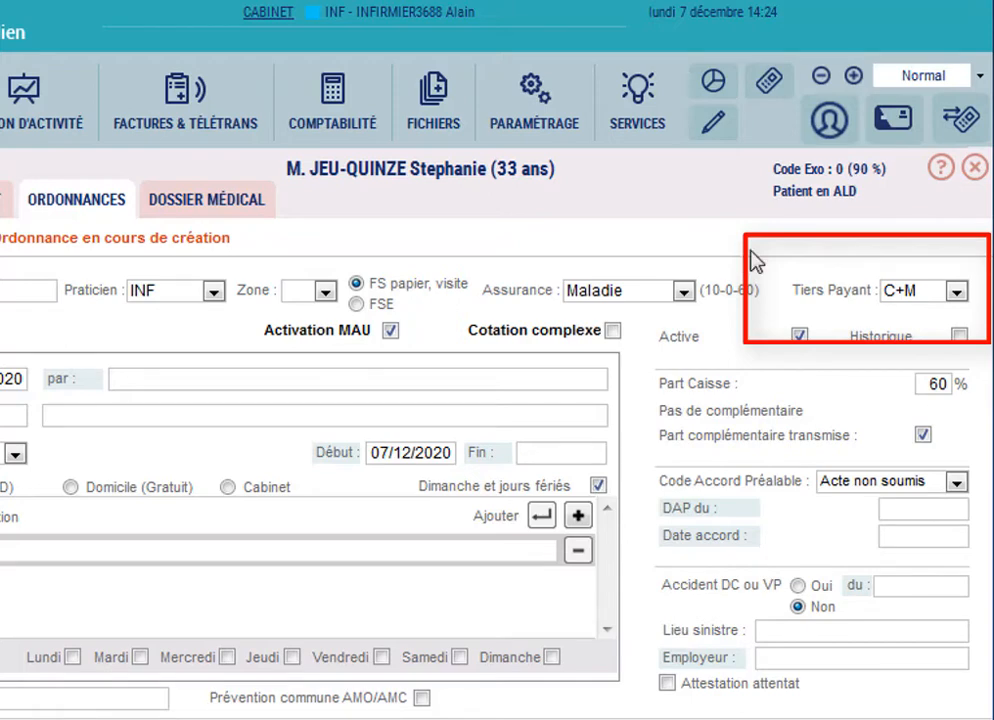
Set the prescription's Tiers Payant to no third-party payment (0)
click(934, 292)
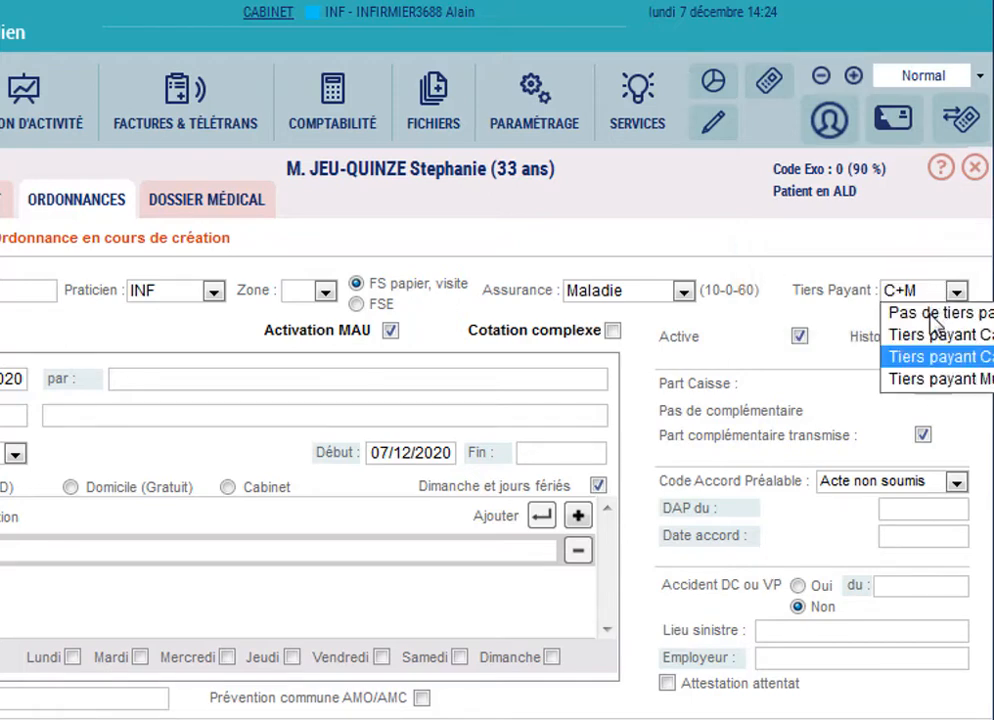
click(930, 314)
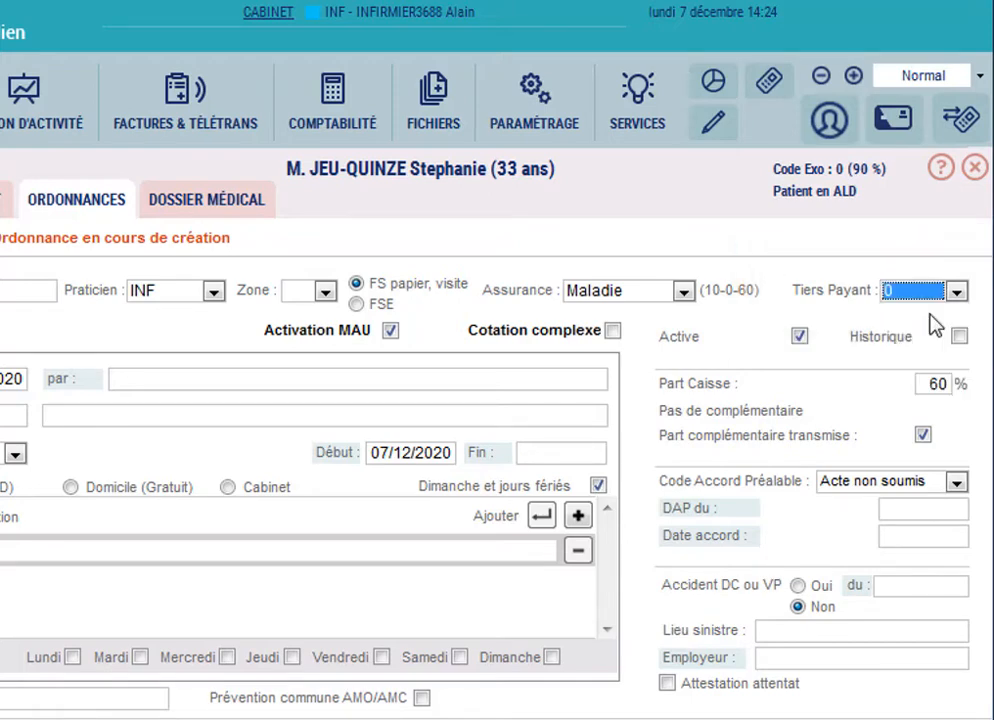